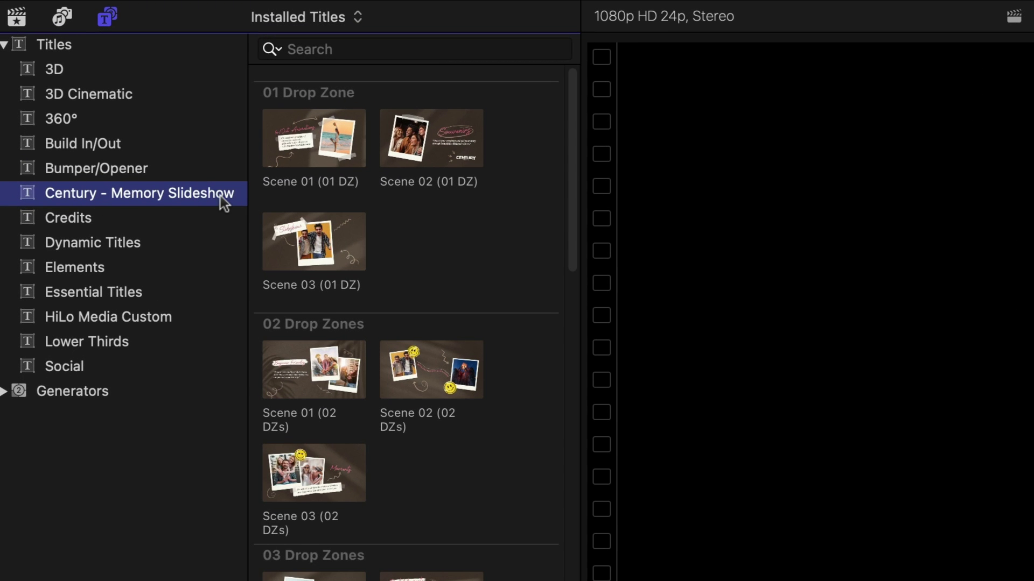
Hide the title category sidebar and put the cursor in the titles search field.
{"action": "left_click", "coordinate": [115, 29]}
{"action": "left_click", "coordinate": [170, 51]}
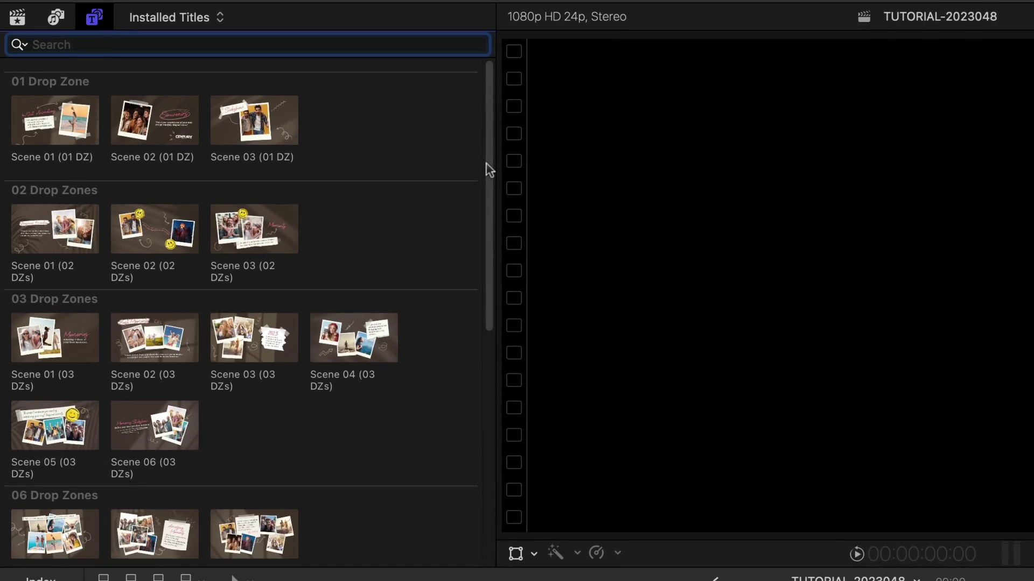
{"action": "left_click_drag", "start_coordinate": [485, 167], "coordinate": [487, 295]}
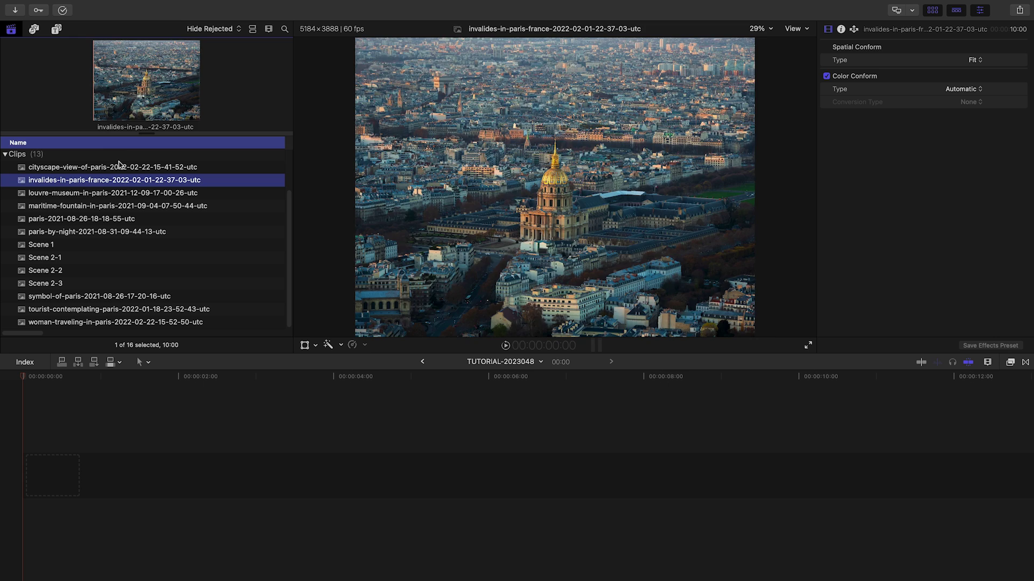
Preview the Louvre, Seine and Eiffel Tower clips, then add and play Scene 01 (01 DZ).
{"action": "key", "text": "Down"}
{"action": "key", "text": "Down"}
{"action": "key", "text": "Down"}
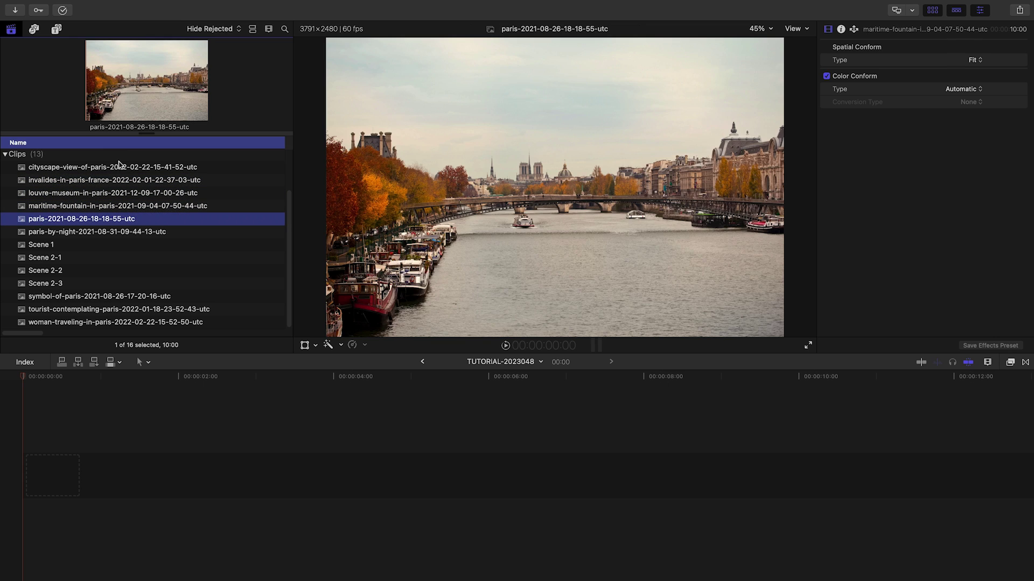
{"action": "key", "text": "Down"}
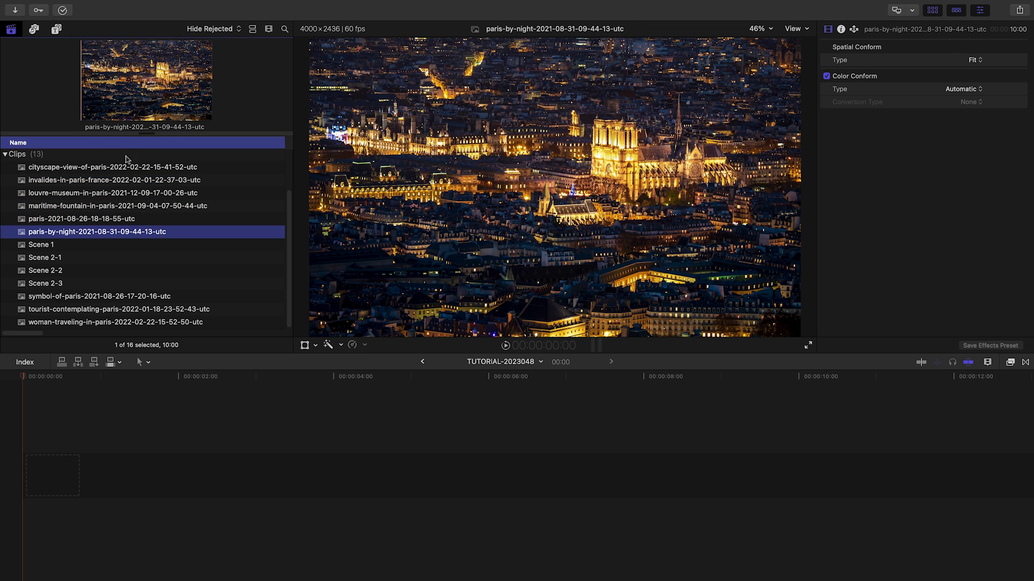
{"action": "left_click", "coordinate": [150, 299]}
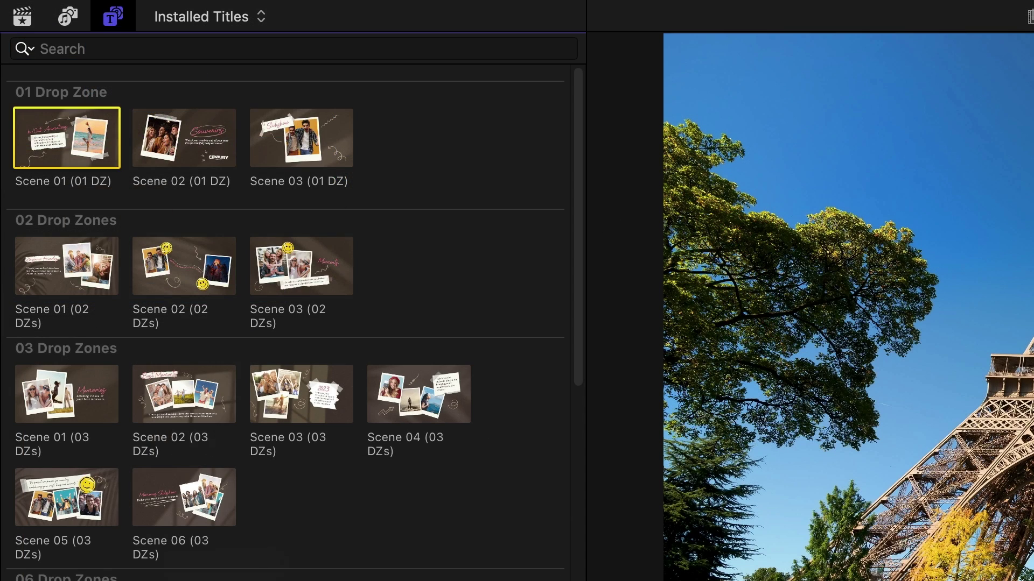
{"action": "left_click_drag", "start_coordinate": [66, 138], "coordinate": [22, 479]}
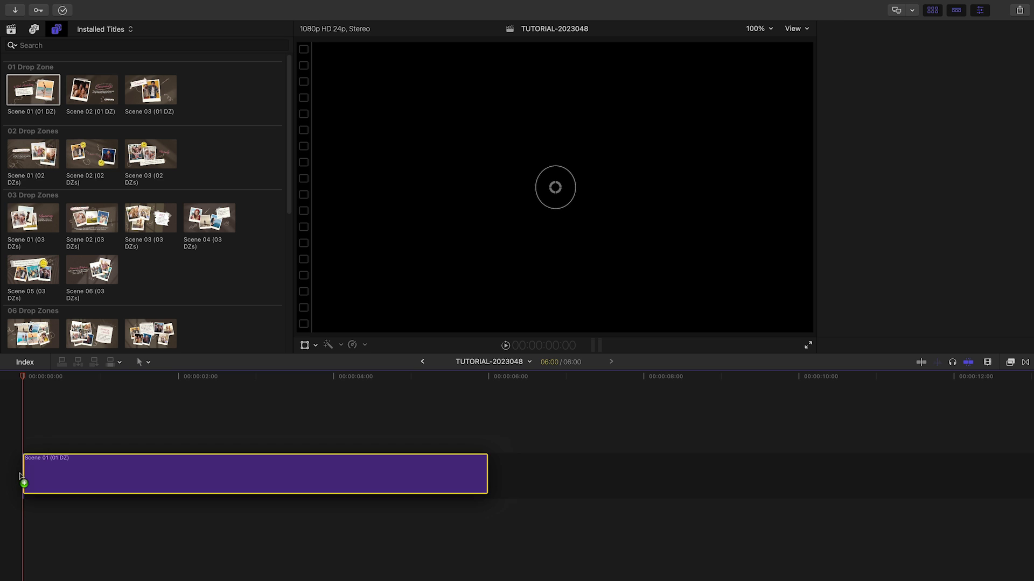
{"action": "key", "text": "space"}
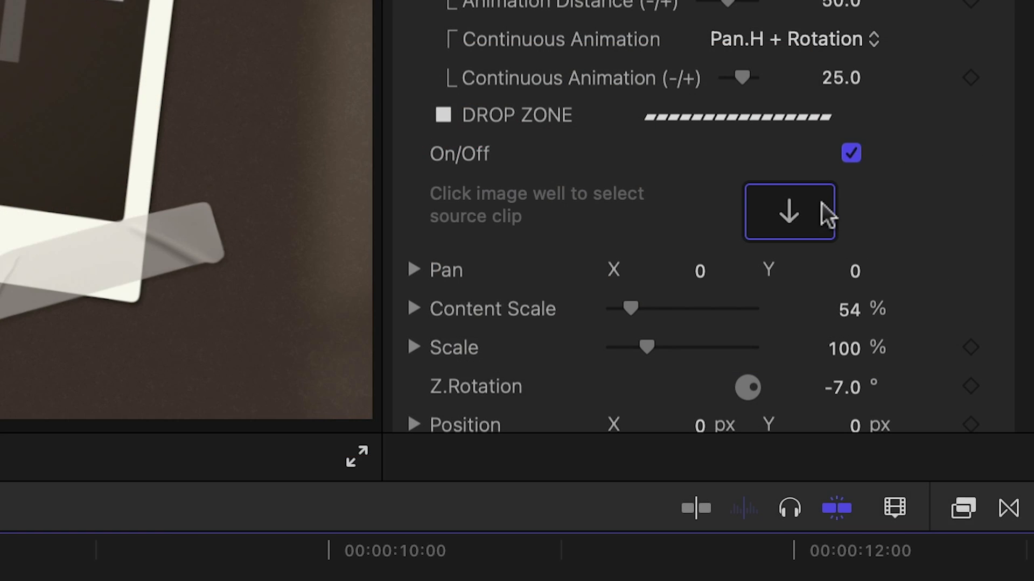
Fill the drop zone with the Scene 1 Eiffel Tower photo and pan it slightly.
{"action": "left_click", "coordinate": [952, 263]}
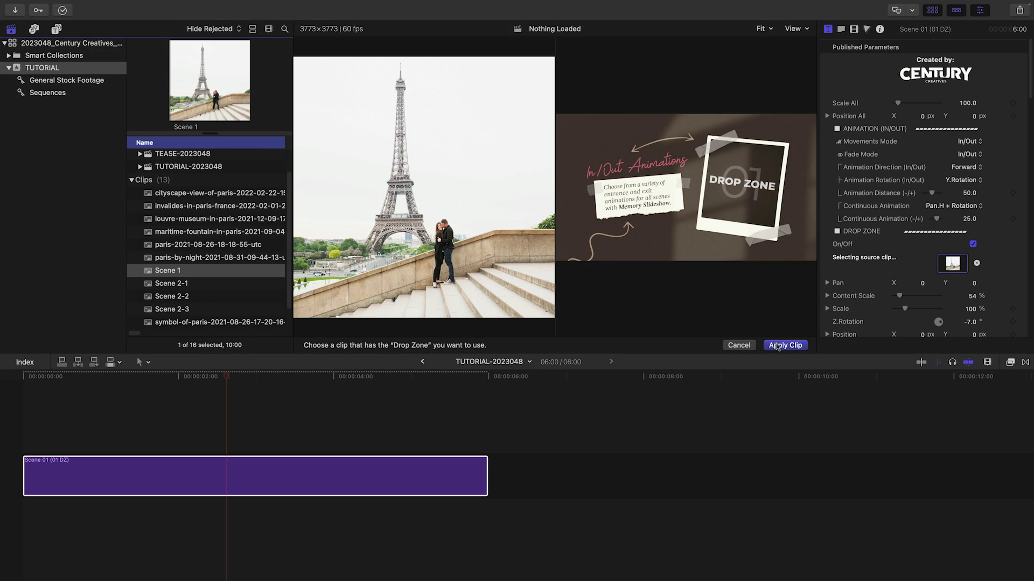
{"action": "left_click", "coordinate": [776, 345]}
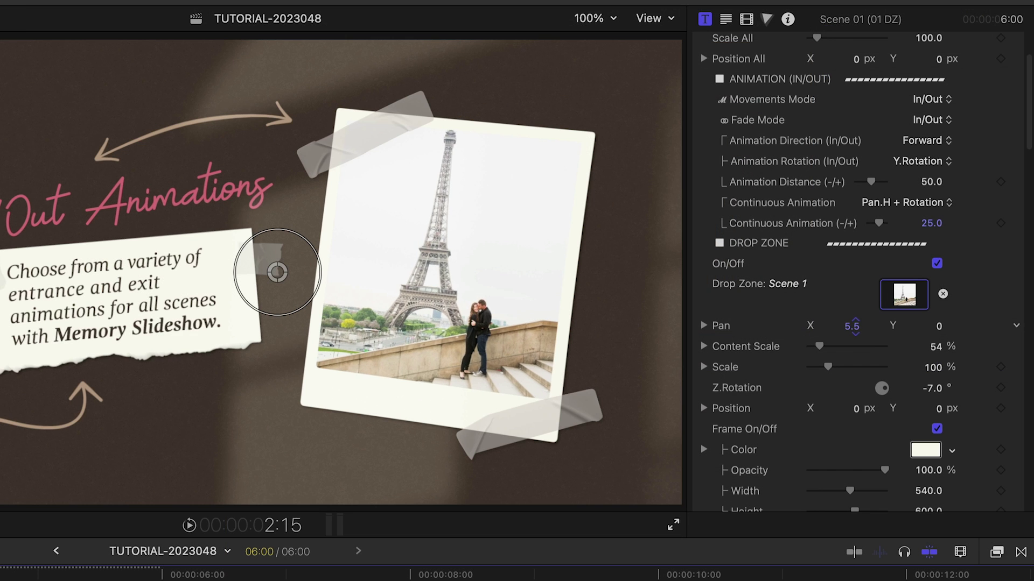
{"action": "left_click_drag", "start_coordinate": [851, 325], "coordinate": [857, 326]}
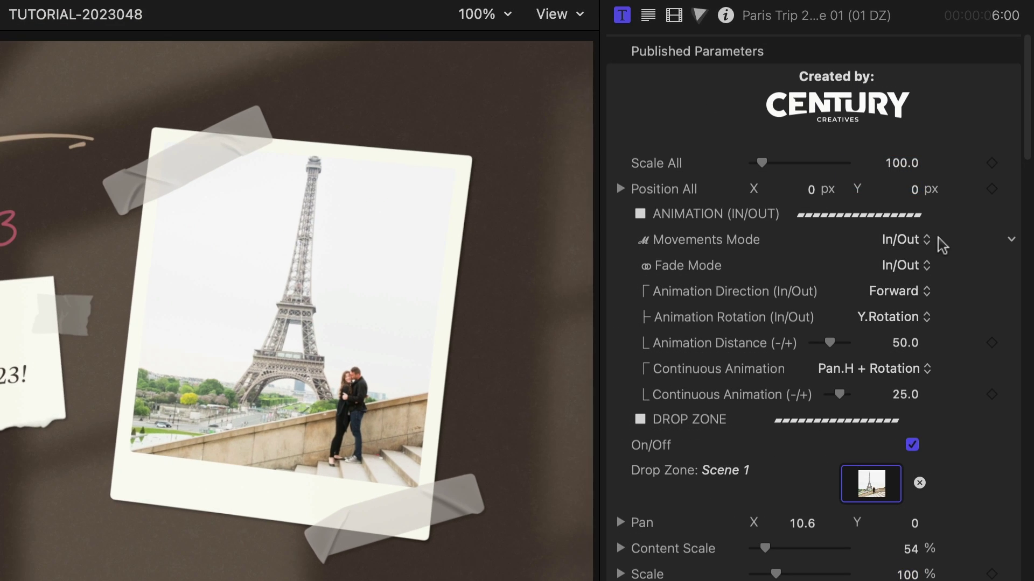
Review the movement options and set the fade mode to fade in only.
{"action": "left_click", "coordinate": [924, 243]}
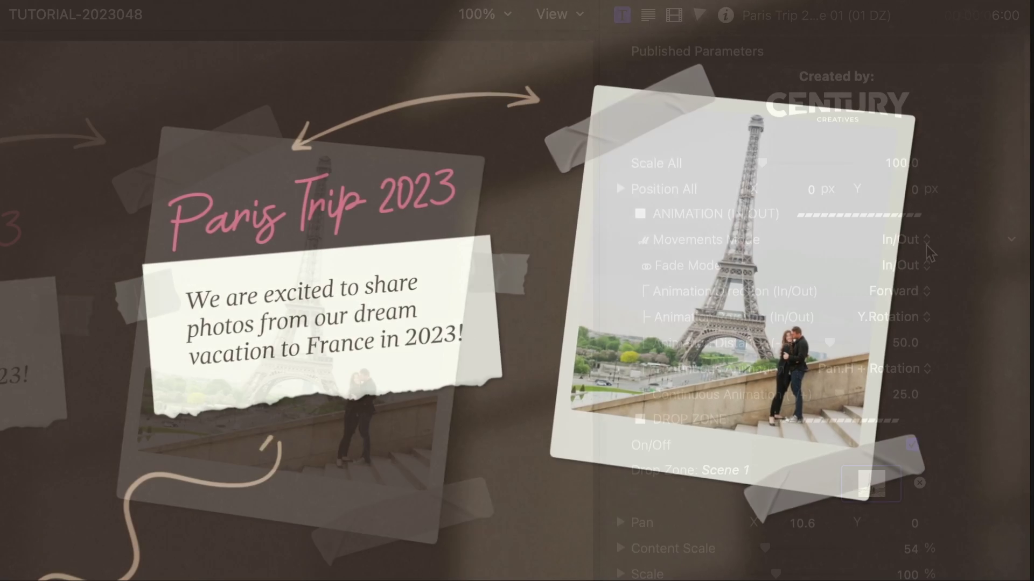
{"action": "left_click", "coordinate": [927, 265]}
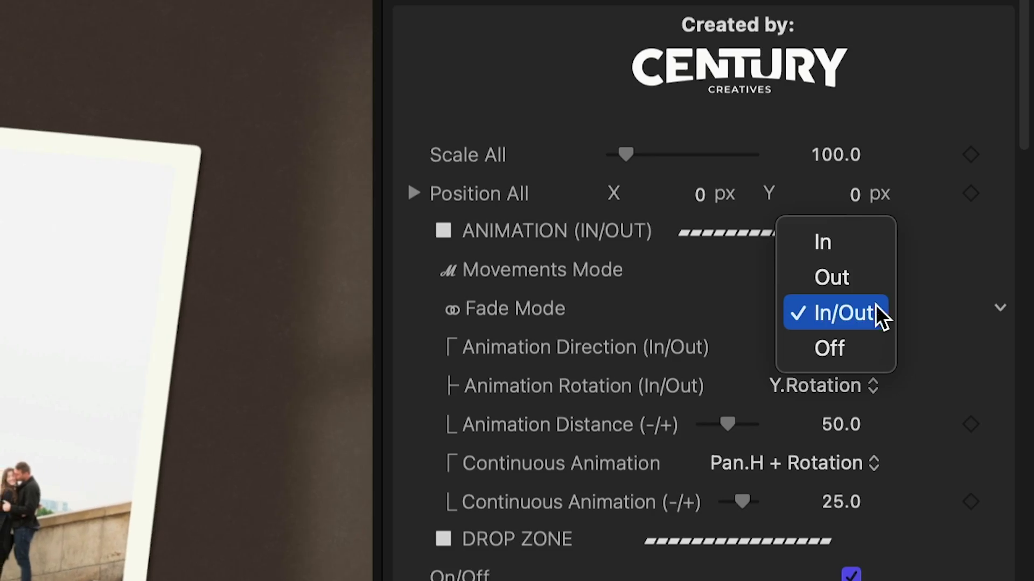
{"action": "left_click", "coordinate": [864, 246]}
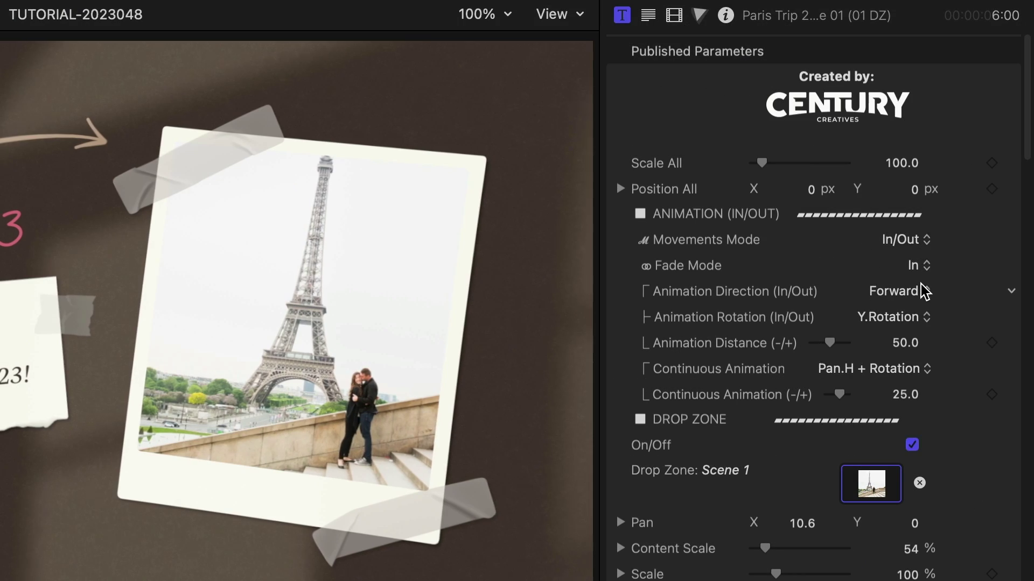
Raise the continuous animation strength and set the animation direction to Left to Right.
{"action": "left_click", "coordinate": [924, 289]}
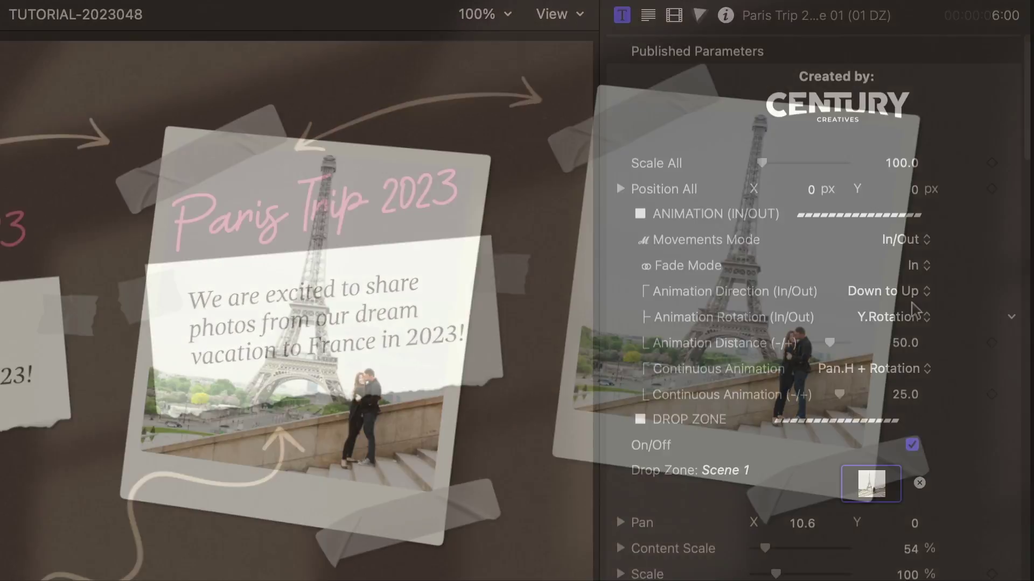
{"action": "left_click", "coordinate": [888, 319]}
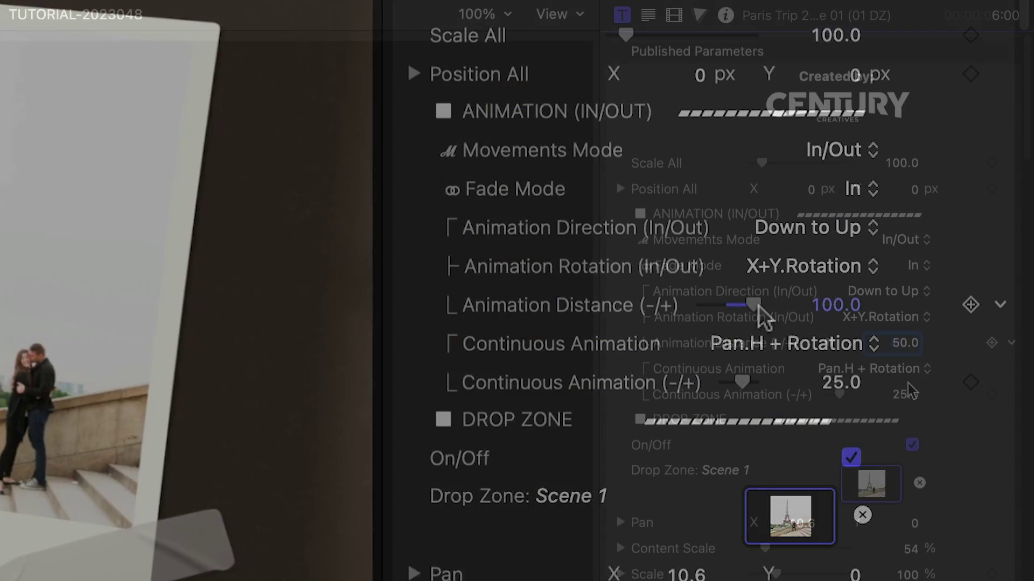
{"action": "left_click", "coordinate": [910, 377]}
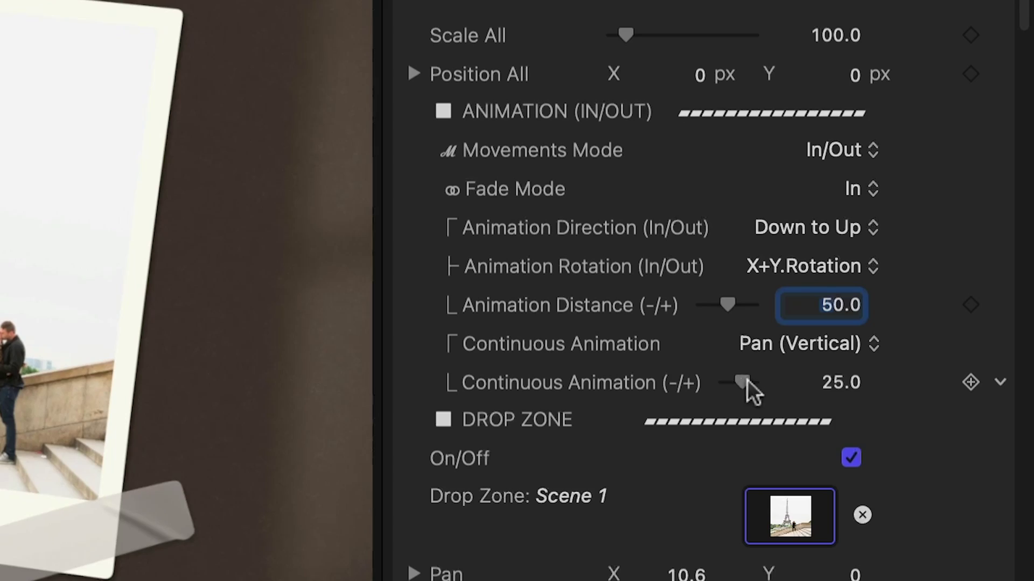
{"action": "left_click_drag", "start_coordinate": [747, 380], "coordinate": [808, 395]}
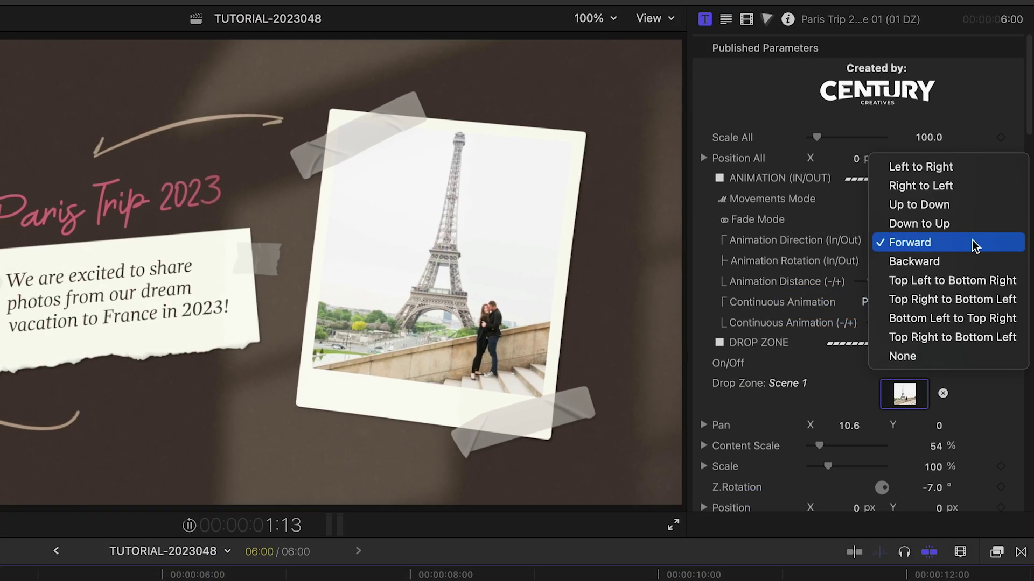
{"action": "left_click", "coordinate": [962, 166]}
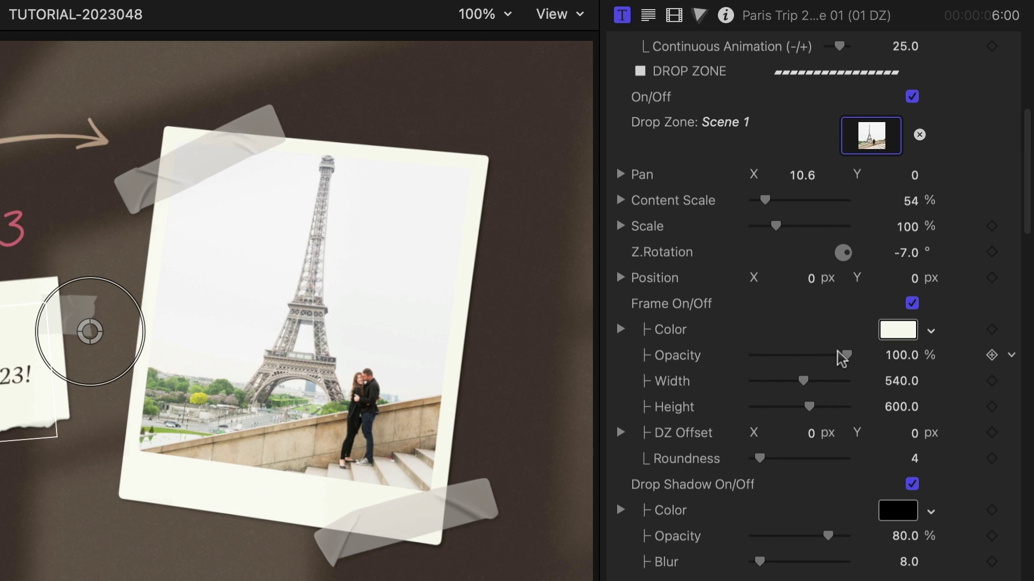
Set the photo frame opacity to 98.49% and give it gently rounded corners.
{"action": "mouse_move", "coordinate": [837, 357]}
{"action": "left_mouse_down"}
{"action": "mouse_move", "coordinate": [715, 365]}
{"action": "mouse_move", "coordinate": [846, 349]}
{"action": "left_mouse_up"}
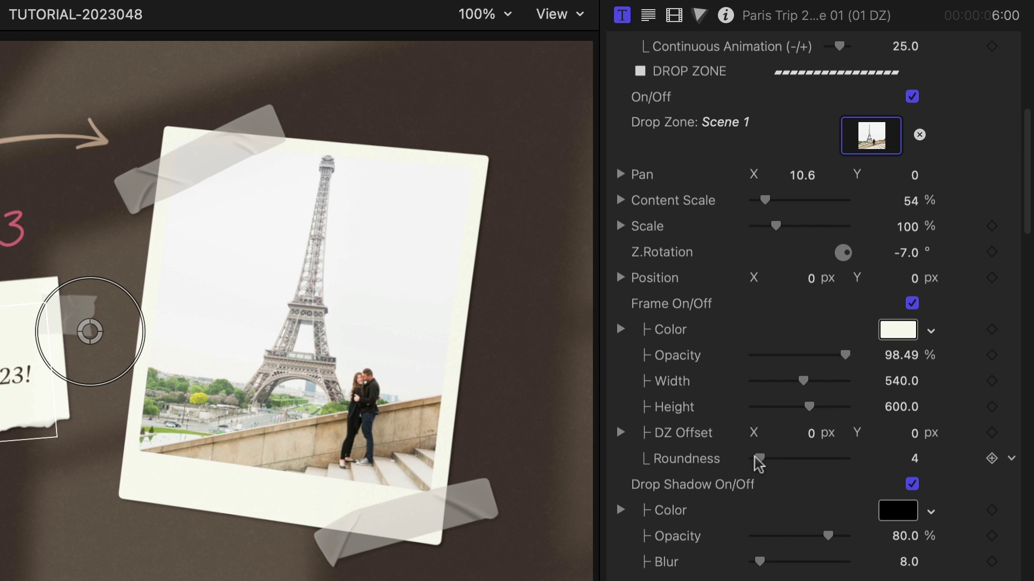
{"action": "left_click_drag", "start_coordinate": [760, 459], "coordinate": [800, 462]}
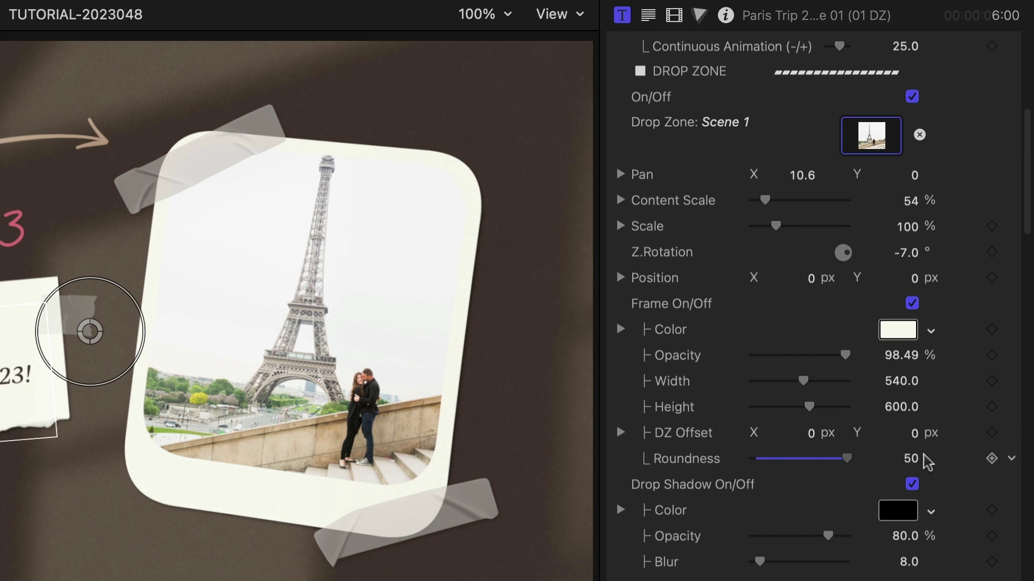
{"action": "left_click_drag", "start_coordinate": [926, 462], "coordinate": [785, 478]}
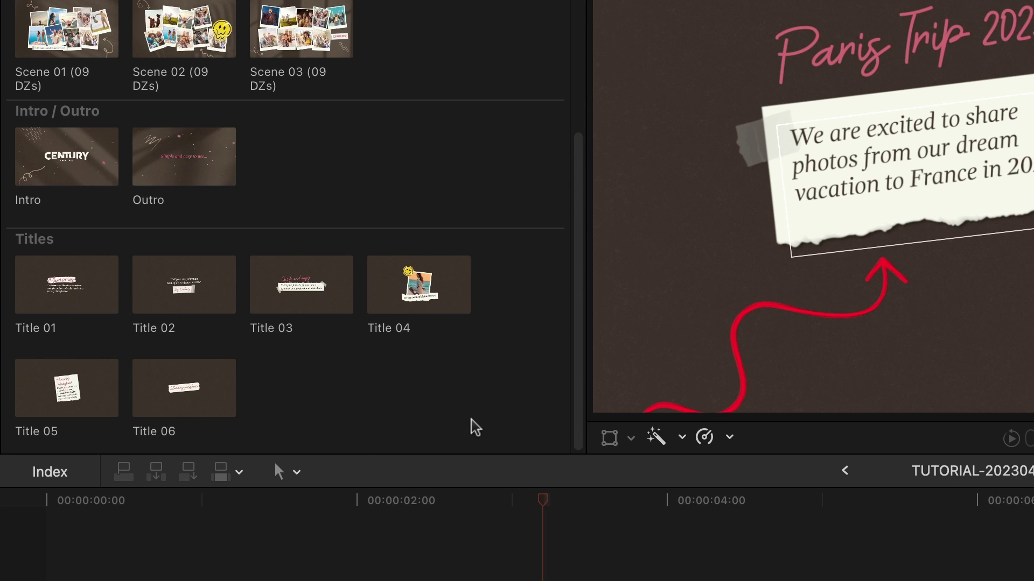
Add Title 04 after Scene 01 on the timeline and scrub through it.
{"action": "left_click_drag", "start_coordinate": [432, 279], "coordinate": [492, 477]}
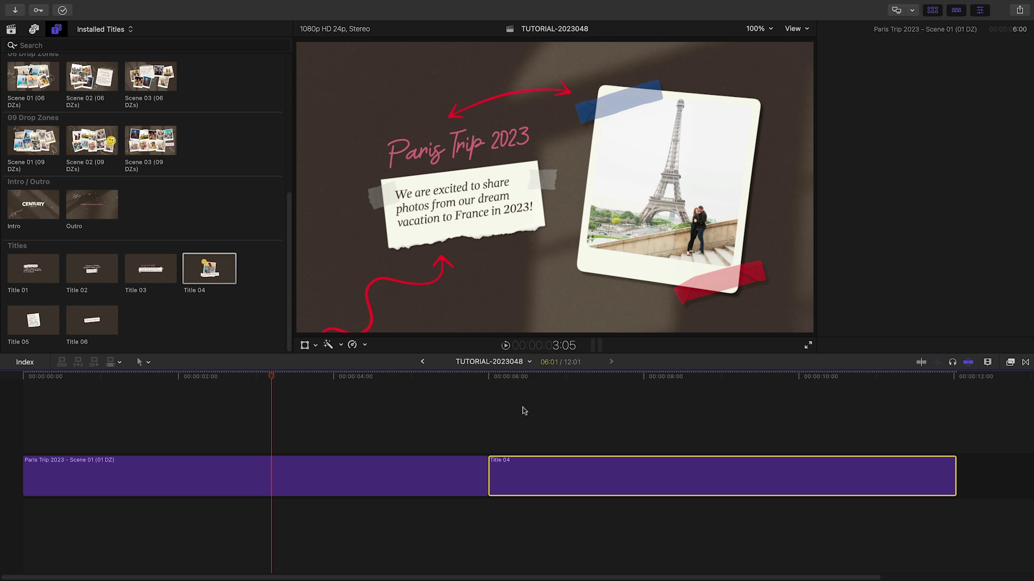
{"action": "left_click", "coordinate": [599, 377]}
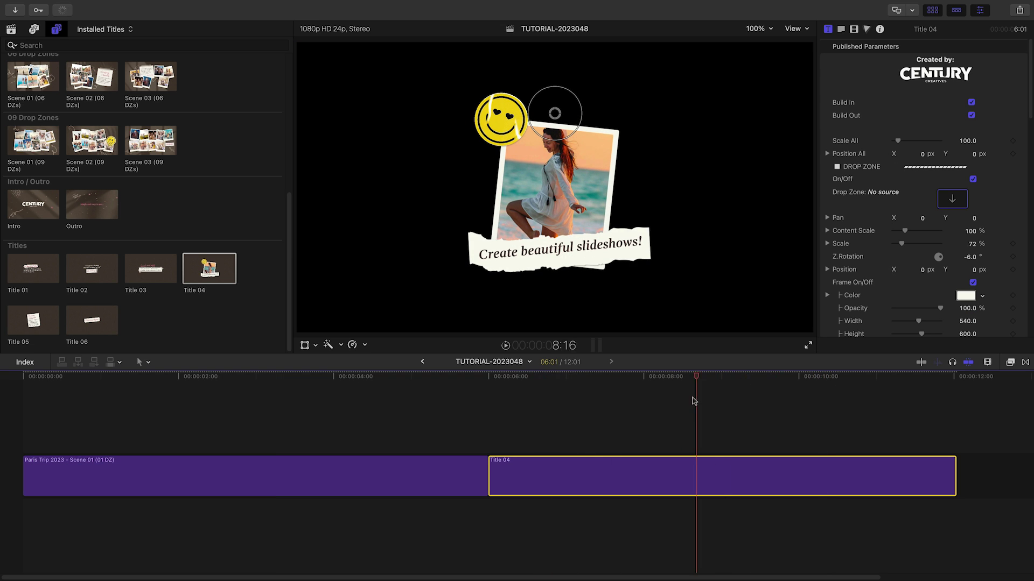
{"action": "left_click_drag", "start_coordinate": [692, 402], "coordinate": [711, 427]}
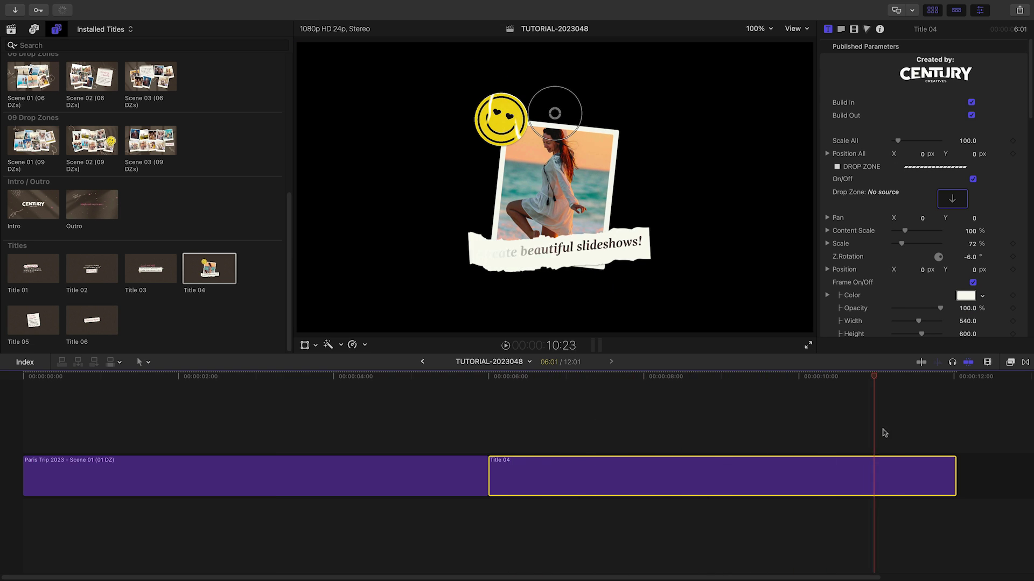
{"action": "left_click_drag", "start_coordinate": [602, 446], "coordinate": [489, 447]}
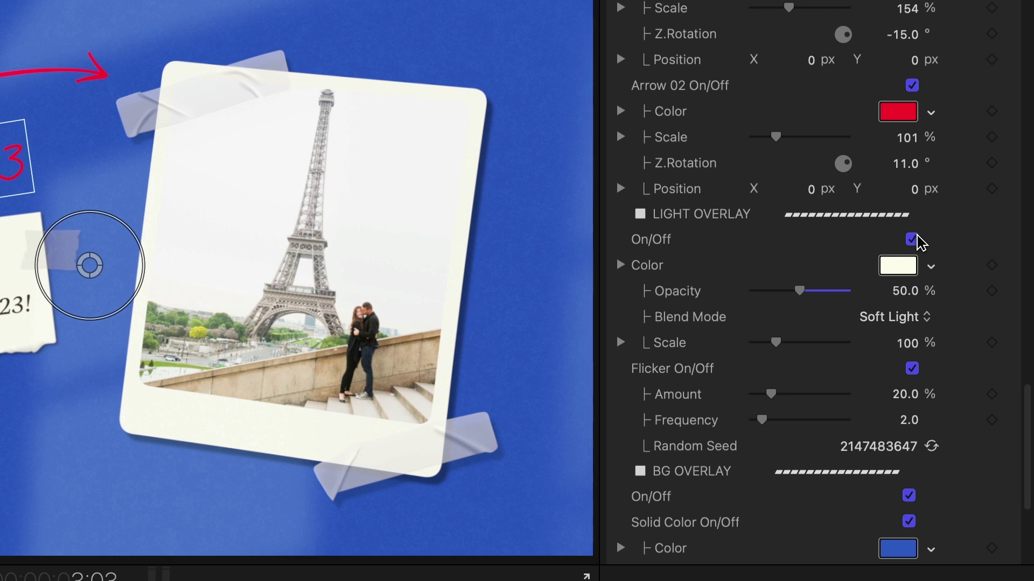
Dim the light overlay to 30.91% opacity with the Overlay blend mode.
{"action": "left_click", "coordinate": [912, 240]}
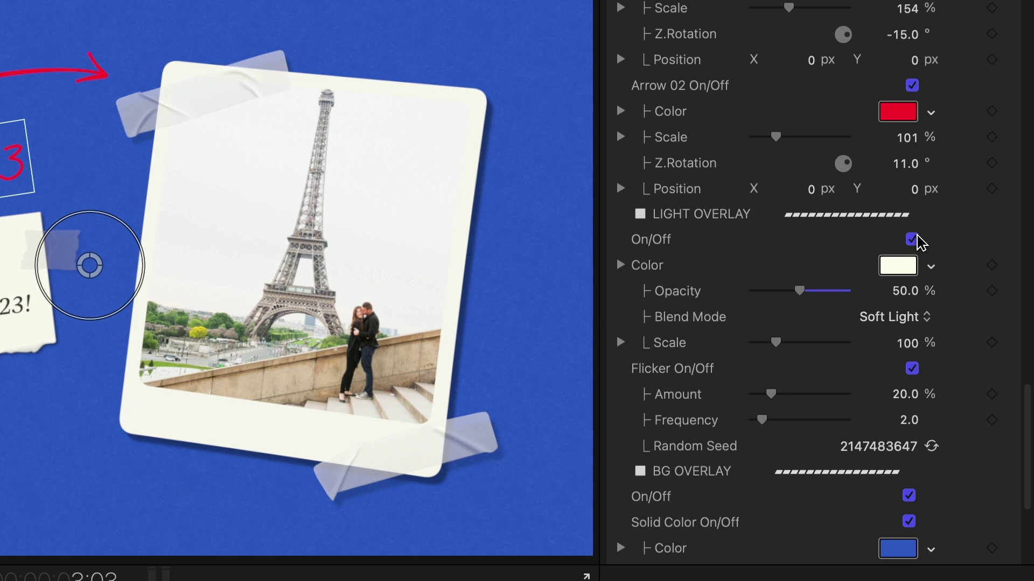
{"action": "mouse_move", "coordinate": [800, 291]}
{"action": "left_mouse_down"}
{"action": "mouse_move", "coordinate": [766, 292]}
{"action": "mouse_move", "coordinate": [782, 298]}
{"action": "left_mouse_up"}
{"action": "left_click", "coordinate": [920, 321]}
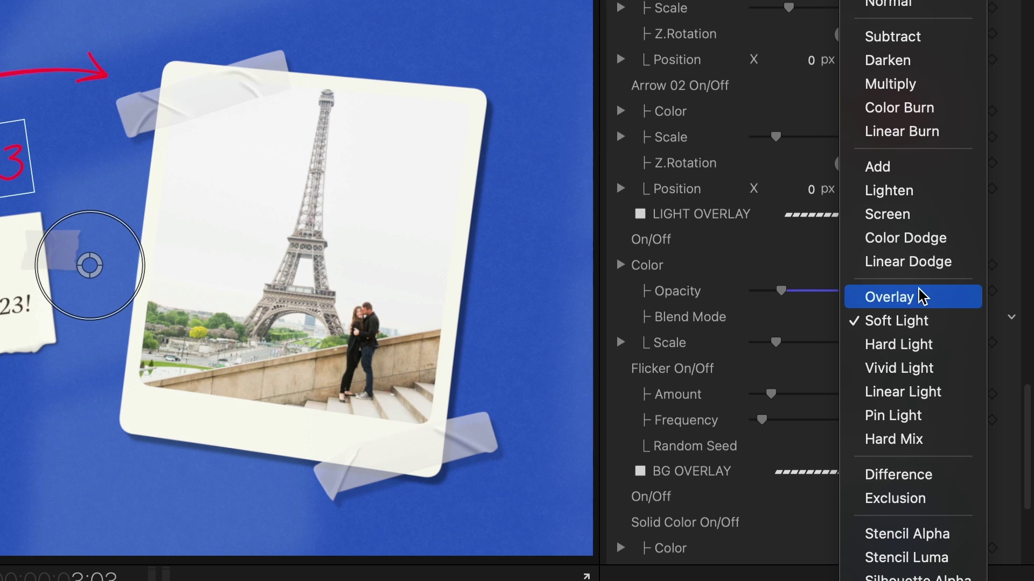
{"action": "left_click", "coordinate": [920, 297]}
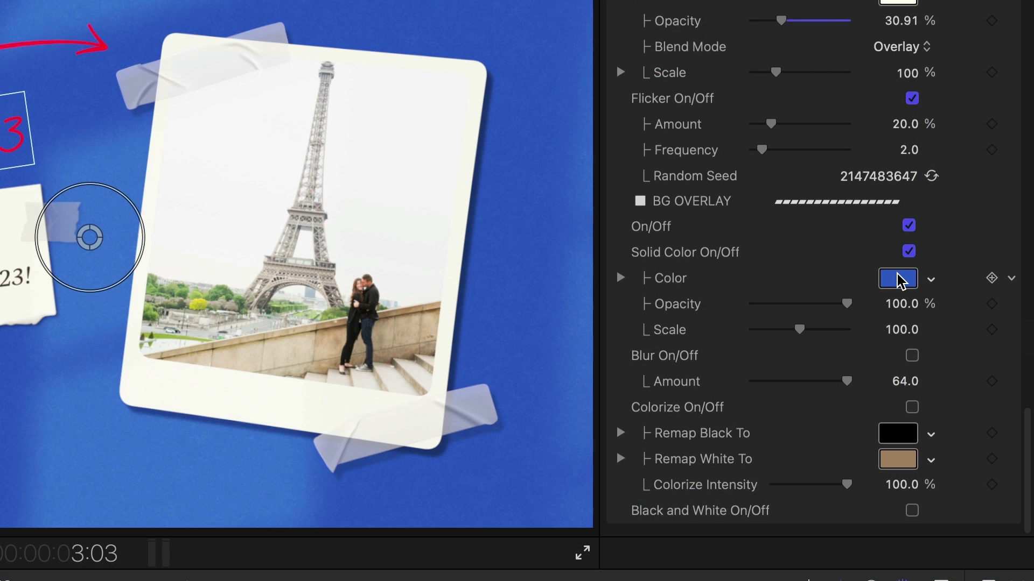
Turn off the blue background overlay and blur the Paris cityscape behind the scene.
{"action": "mouse_move", "coordinate": [846, 304]}
{"action": "left_mouse_down"}
{"action": "mouse_move", "coordinate": [664, 326]}
{"action": "mouse_move", "coordinate": [831, 316]}
{"action": "left_mouse_up"}
{"action": "scroll", "coordinate": [890, 310], "scroll_direction": "up", "scroll_amount": 1}
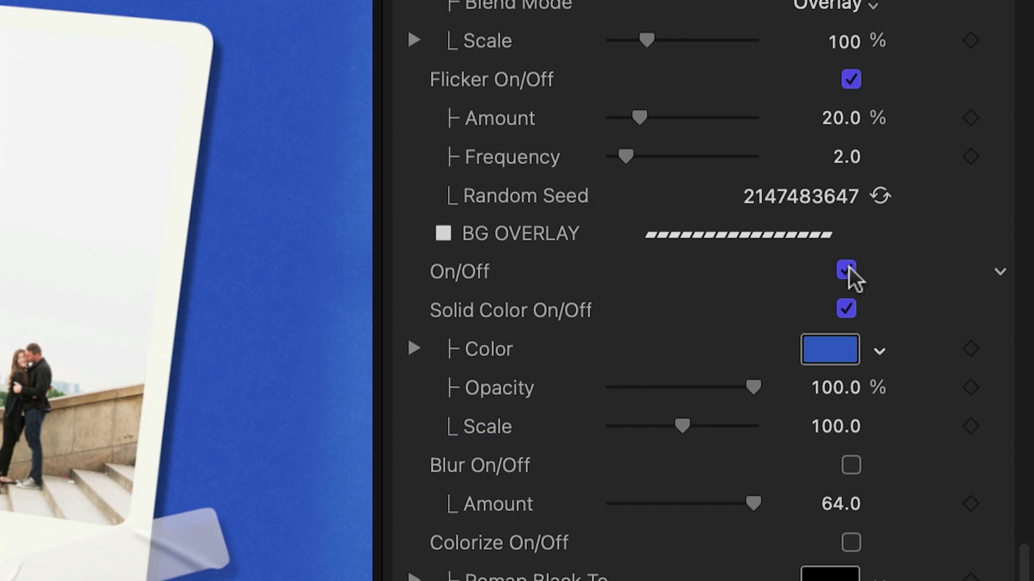
{"action": "left_click", "coordinate": [847, 271]}
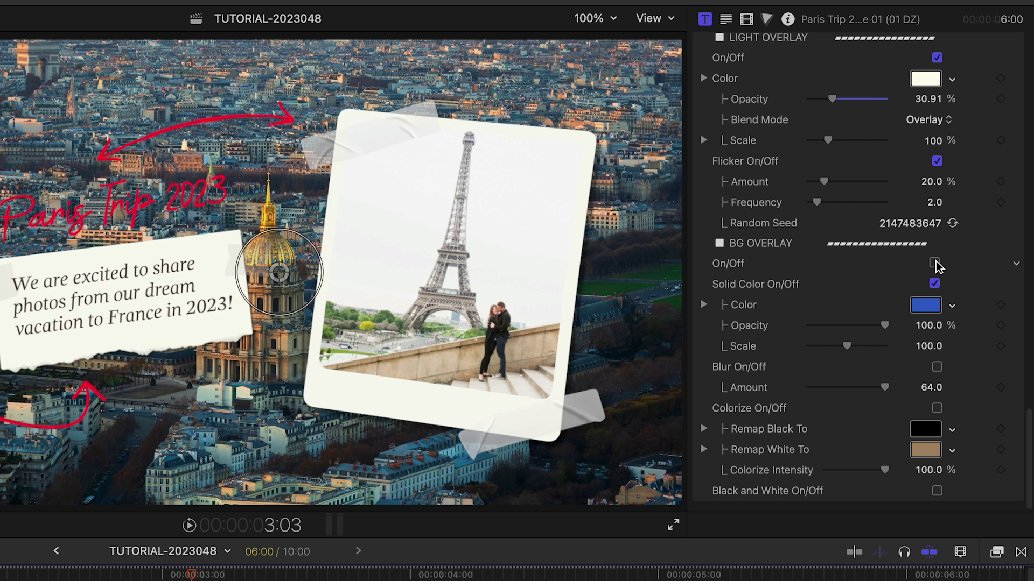
{"action": "left_click", "coordinate": [936, 369]}
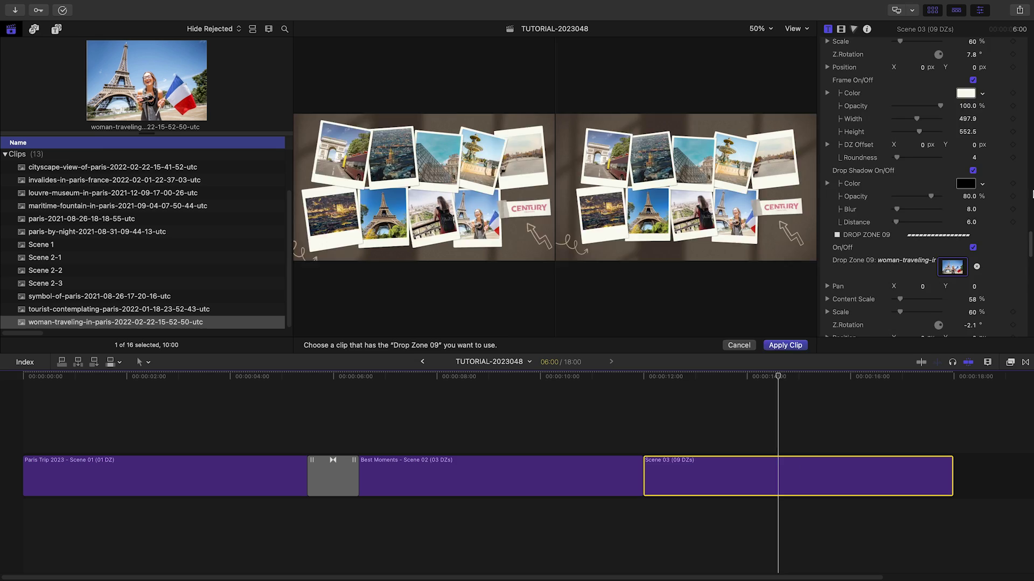
{"action": "scroll", "coordinate": [904, 146], "scroll_direction": "down", "scroll_amount": 5}
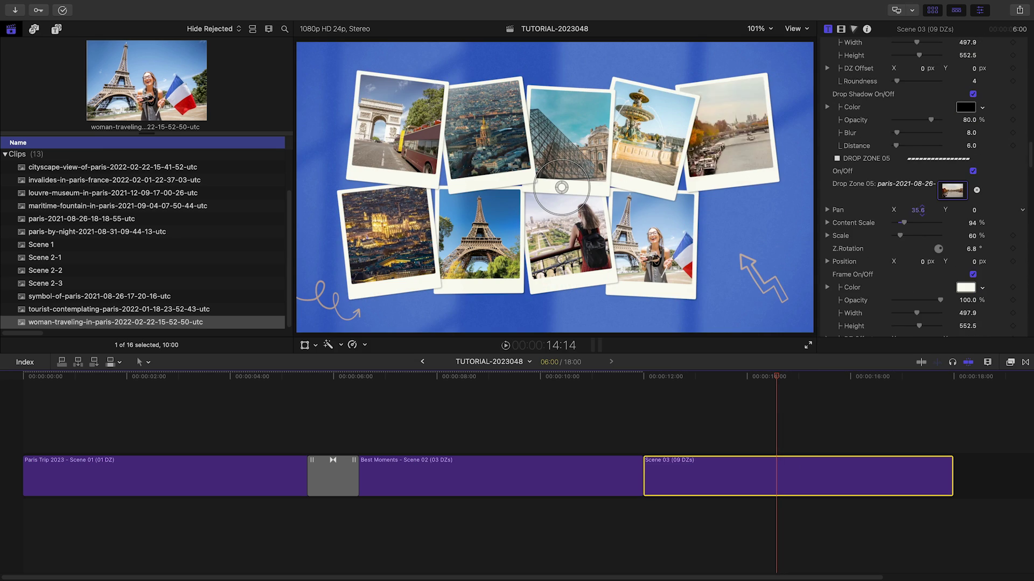
{"action": "scroll", "coordinate": [929, 202], "scroll_direction": "down", "scroll_amount": 5}
{"action": "scroll", "coordinate": [953, 267], "scroll_direction": "down", "scroll_amount": 5}
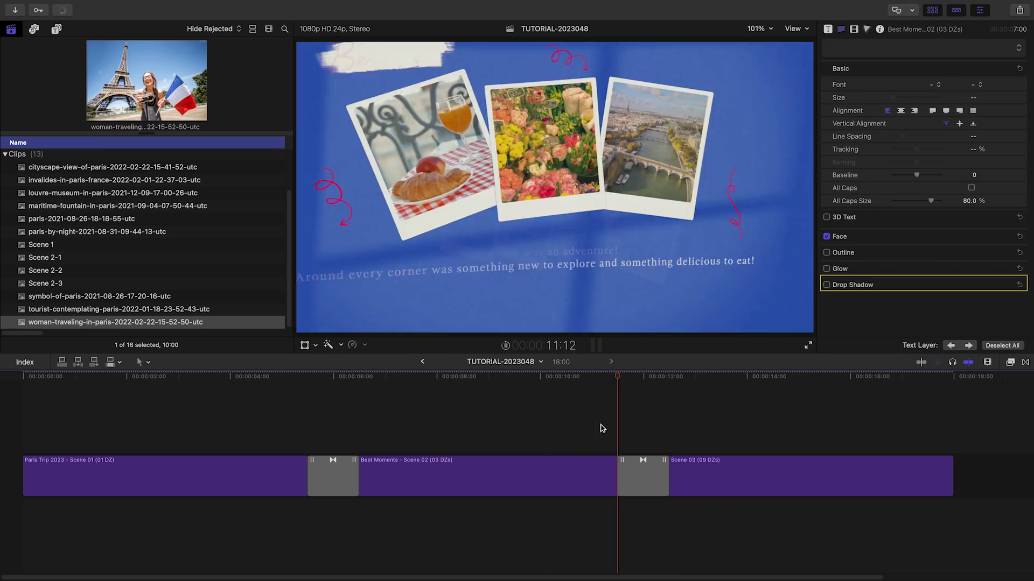